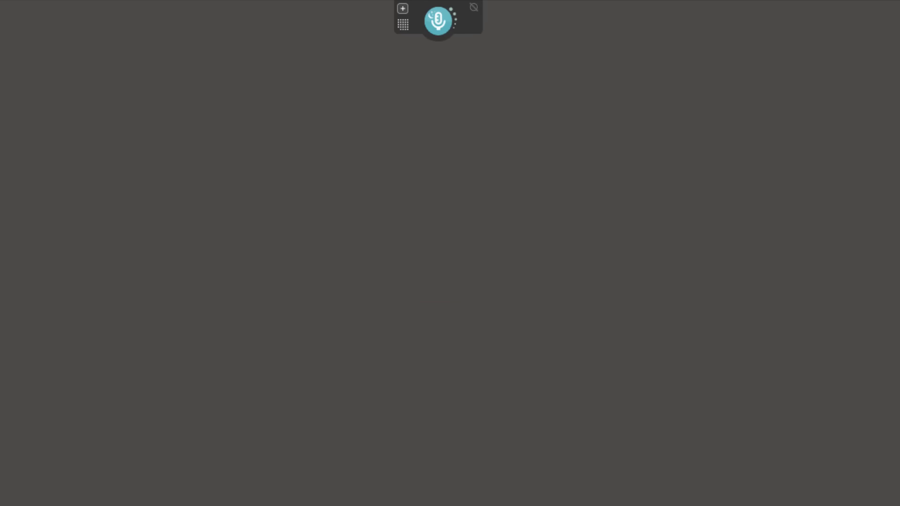
Step: Review Dragon's Commands and Miscellaneous options pages, then close the Options dialog with OK
mouse_move(443, 8)
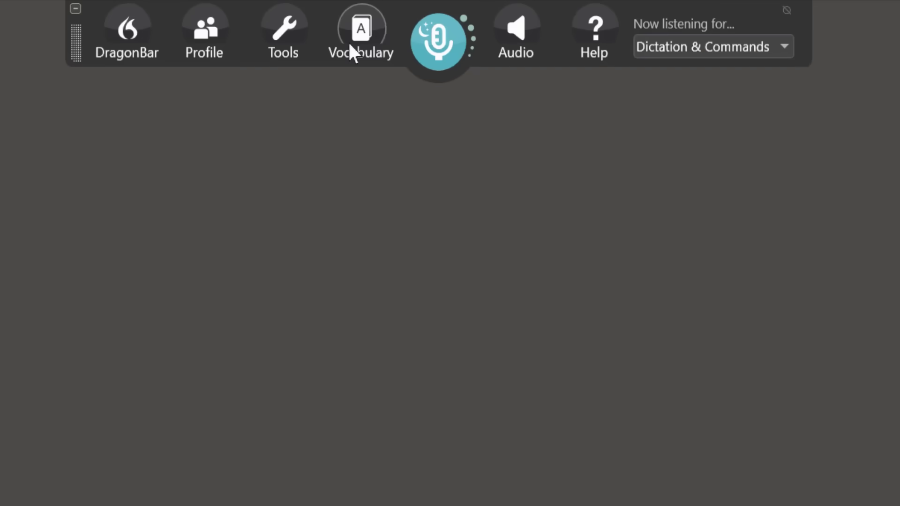
click(295, 38)
key(Down)
key(Down)
key(Down)
key(Down)
key(Down)
key(Down)
key(Down)
key(Down)
key(Down)
key(Down)
key(Down)
key(Down)
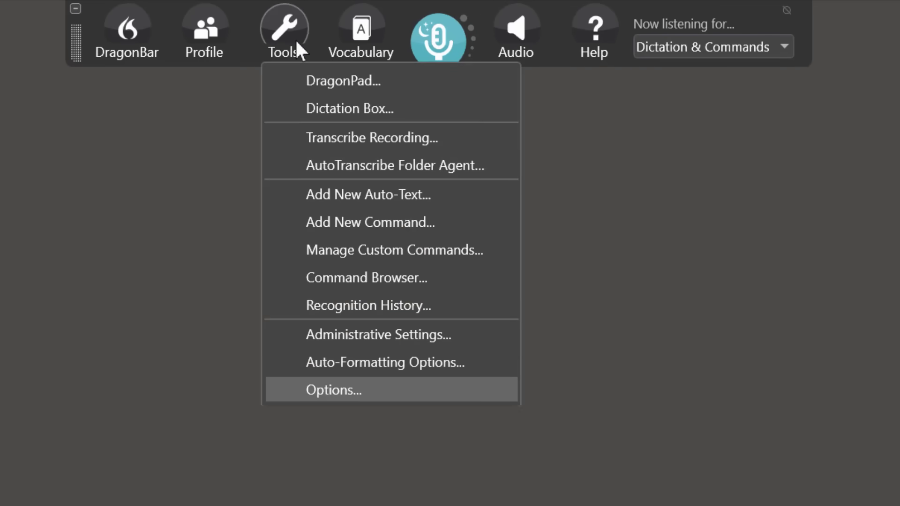
key(Return)
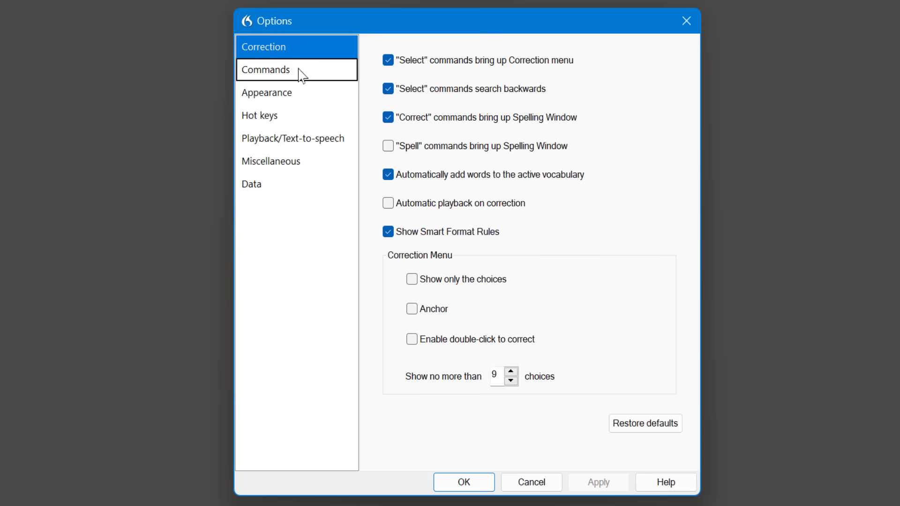
click(297, 76)
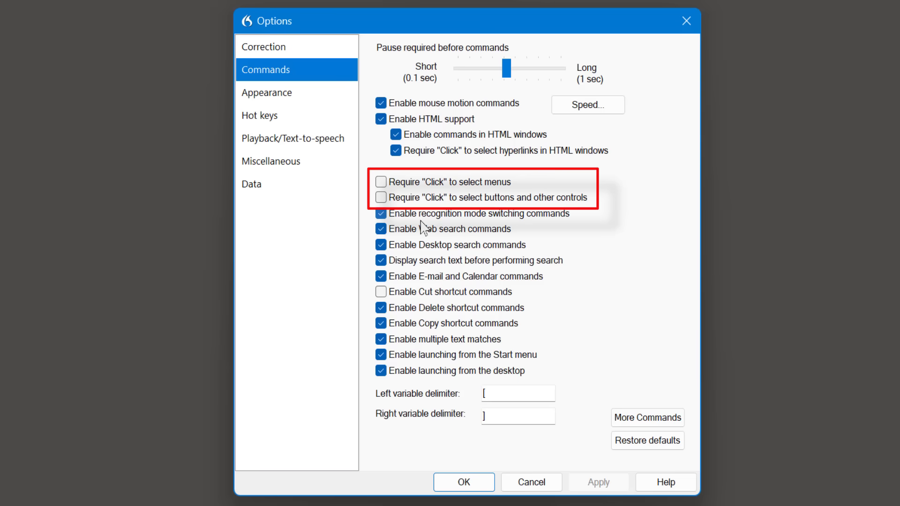
click(289, 170)
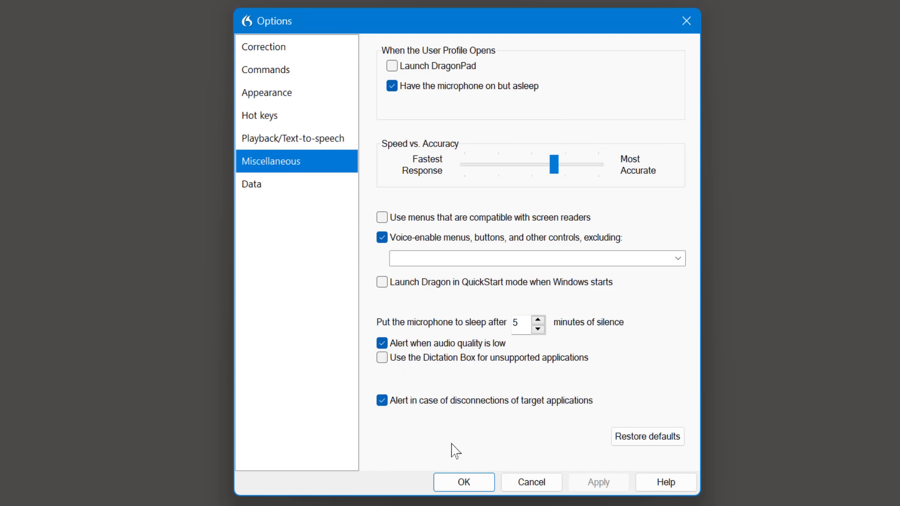
click(468, 482)
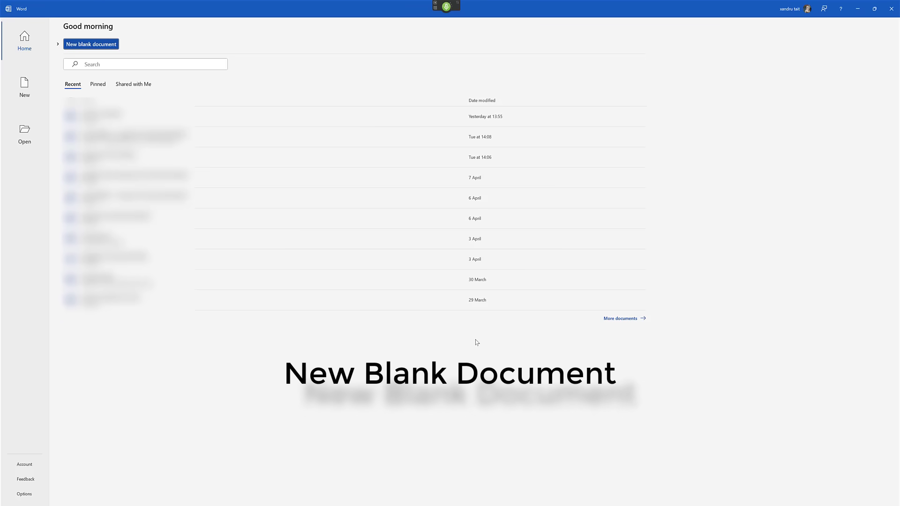
Step: Start a blank document titled 'Here Is a Quick Title', centred, bold and underlined
key(ctrl+n)
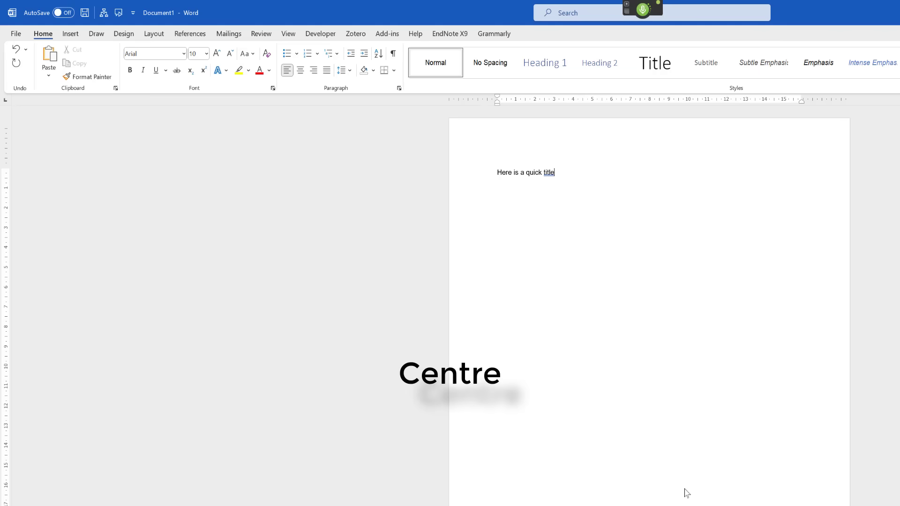
key(ctrl+e)
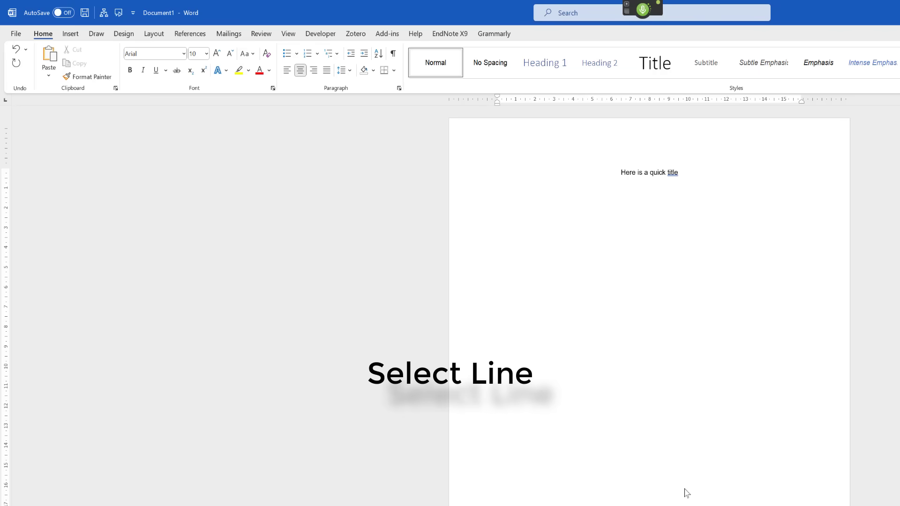
key(shift+Home)
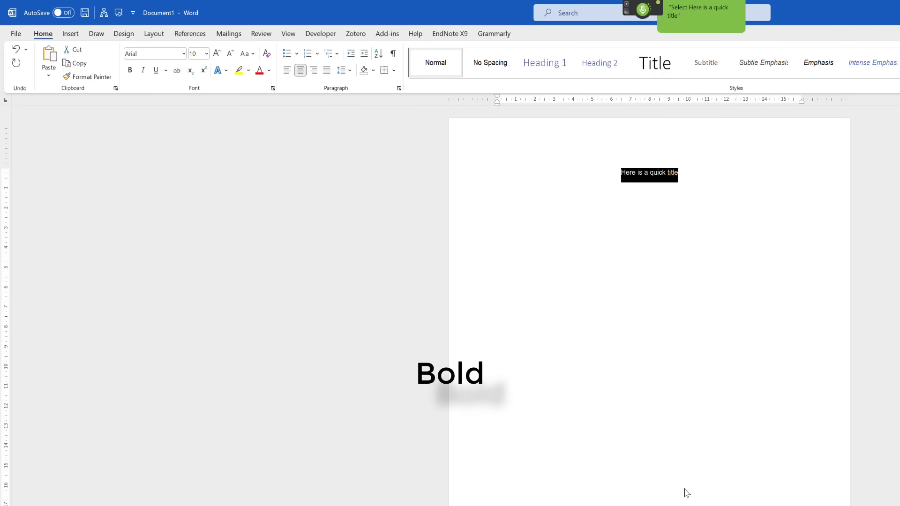
key(ctrl+b)
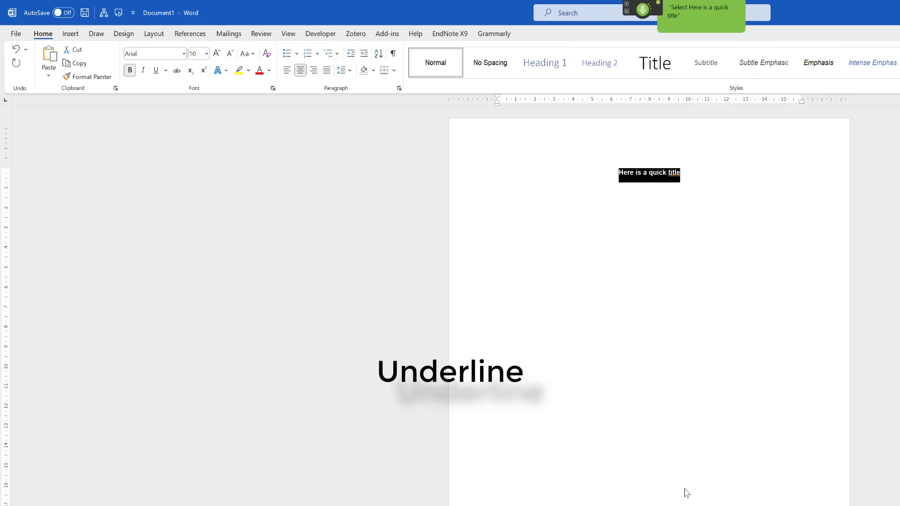
key(ctrl+u)
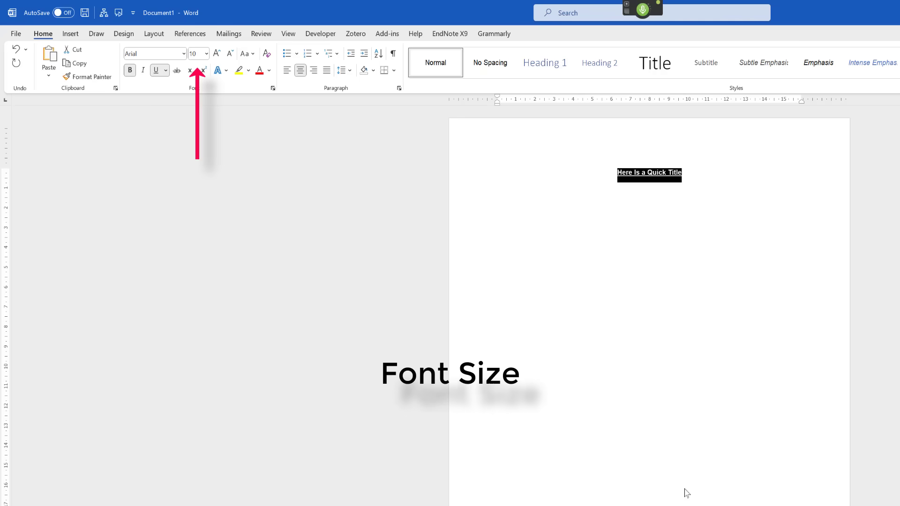
Step: Set the title's font size to 18 pt
click(200, 54)
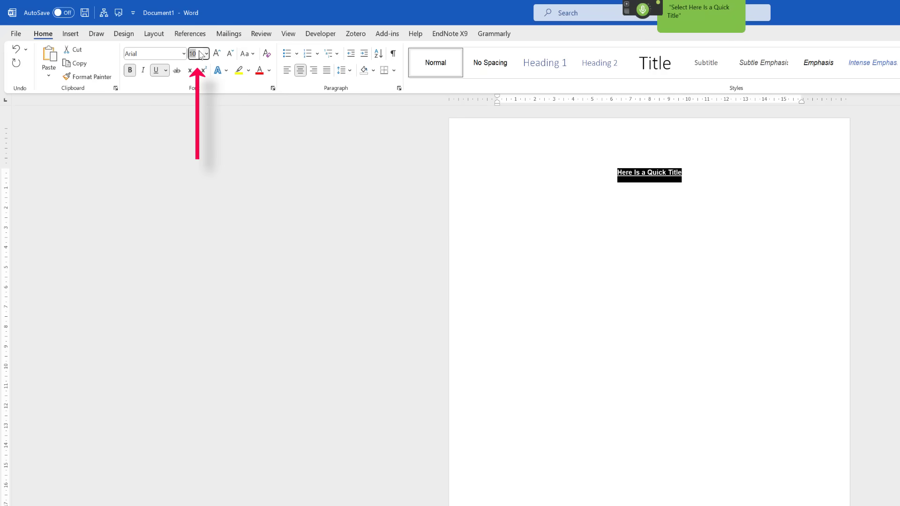
text(18)
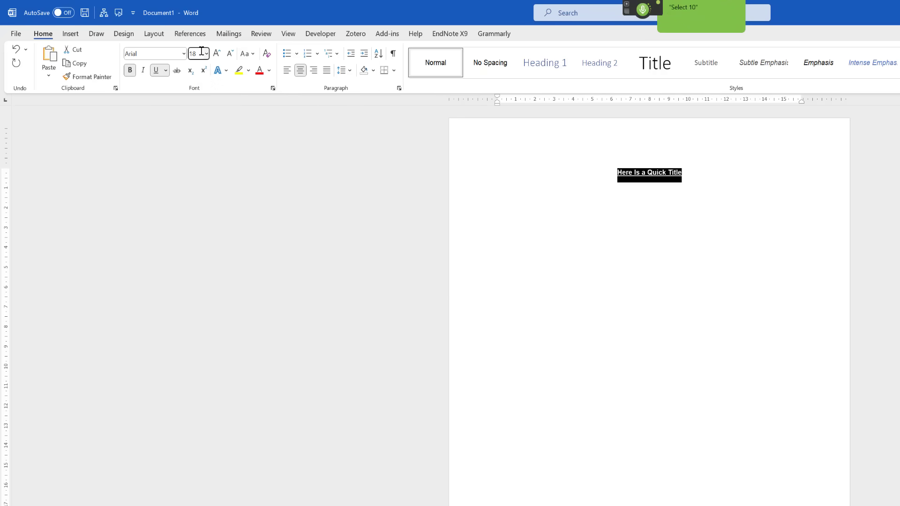
key(Return)
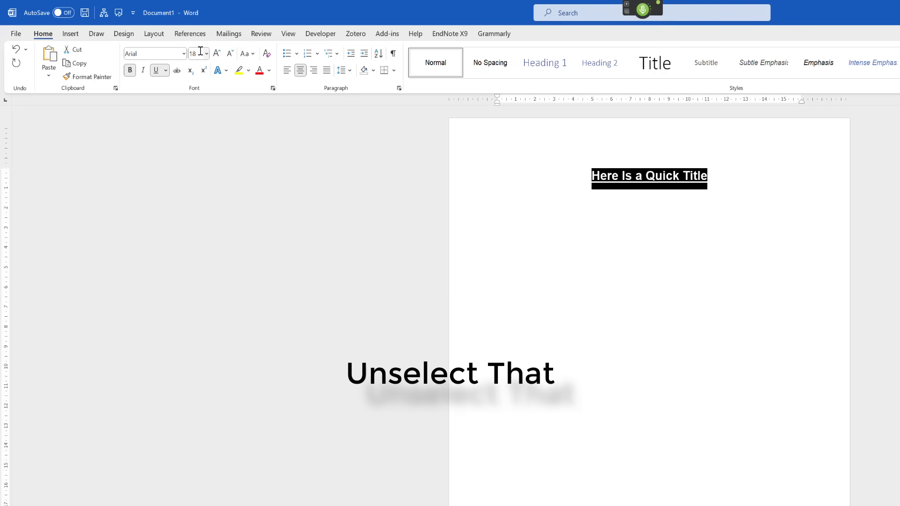
Step: Start a new left-aligned paragraph below the title with bold and underline turned off
key(Right)
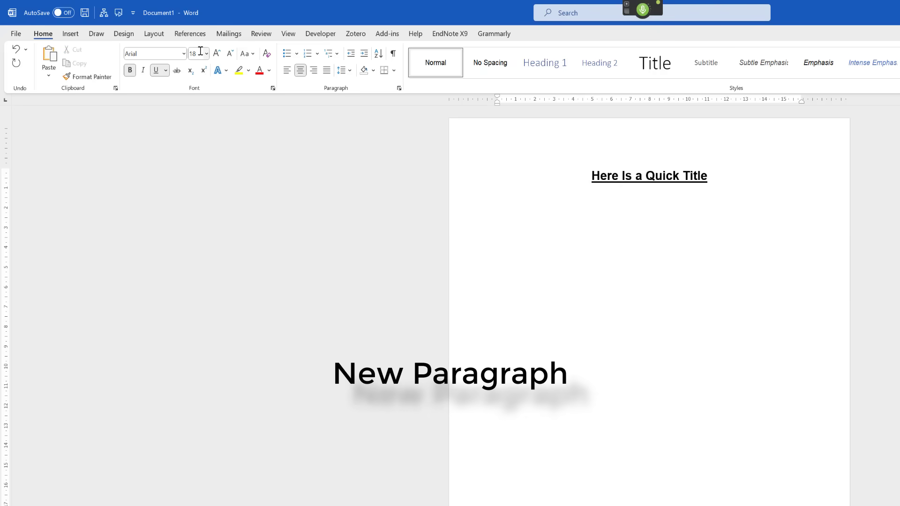
key(Return)
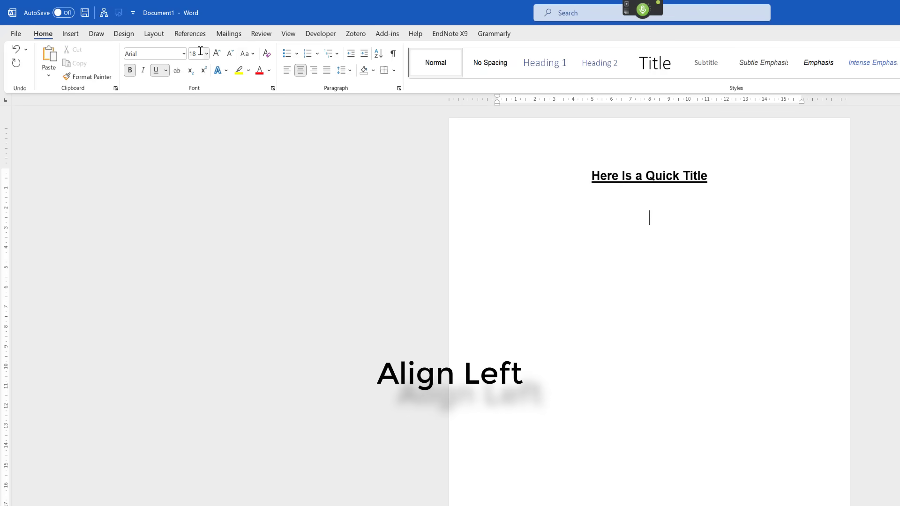
key(ctrl+l)
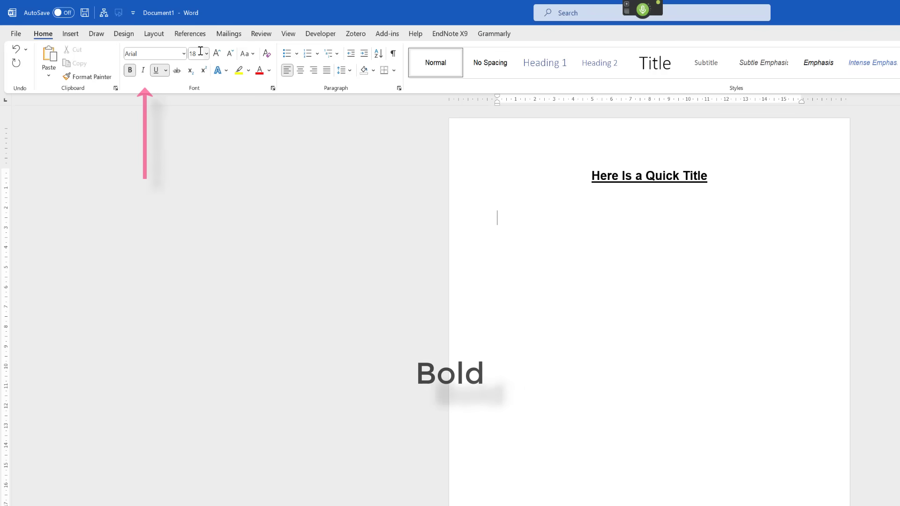
key(ctrl+b)
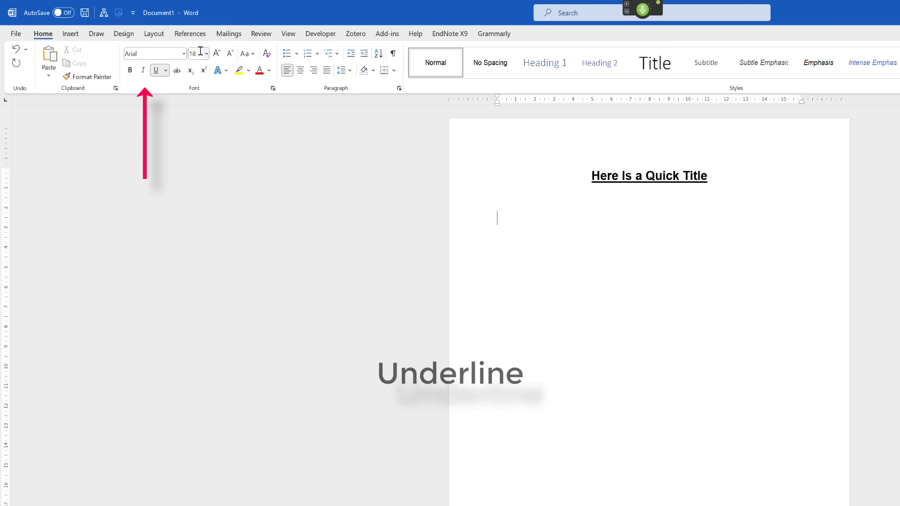
key(ctrl+u)
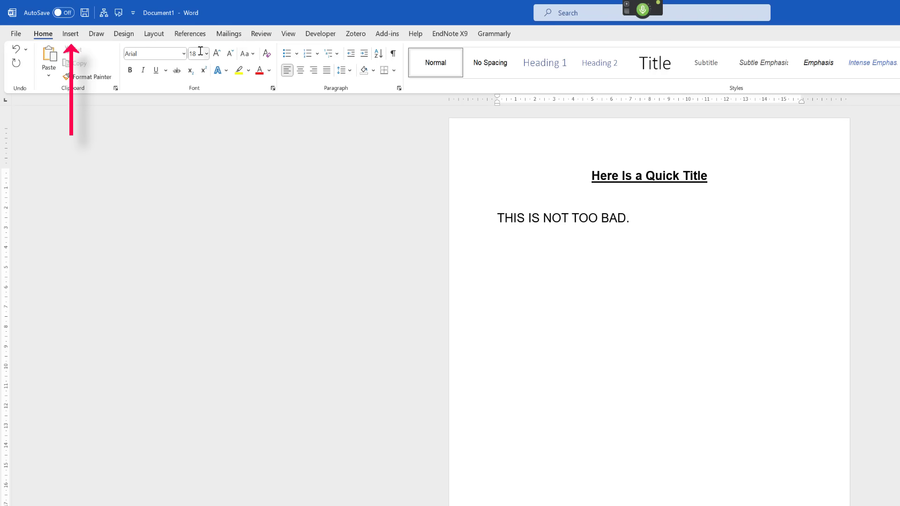
Step: Insert a 3-D Pie chart from the Pie category of the Insert Chart dialog
click(70, 33)
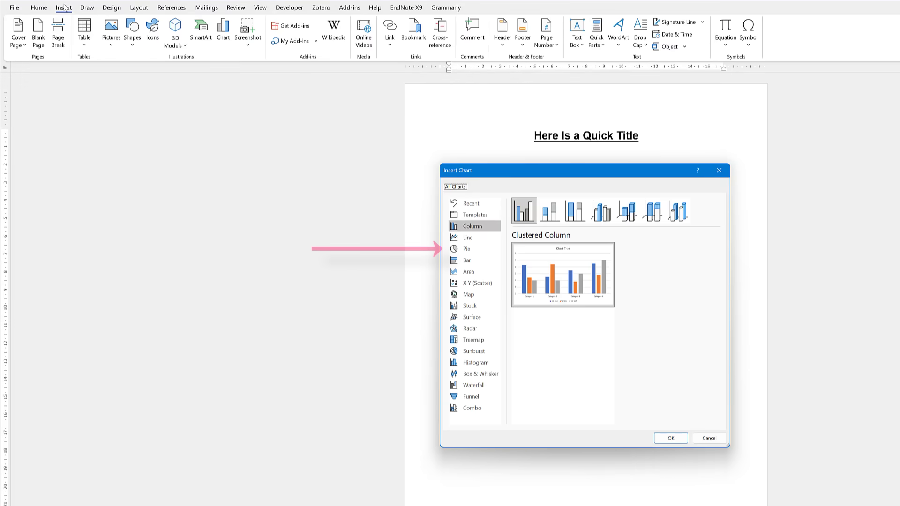
key(Down)
key(Down)
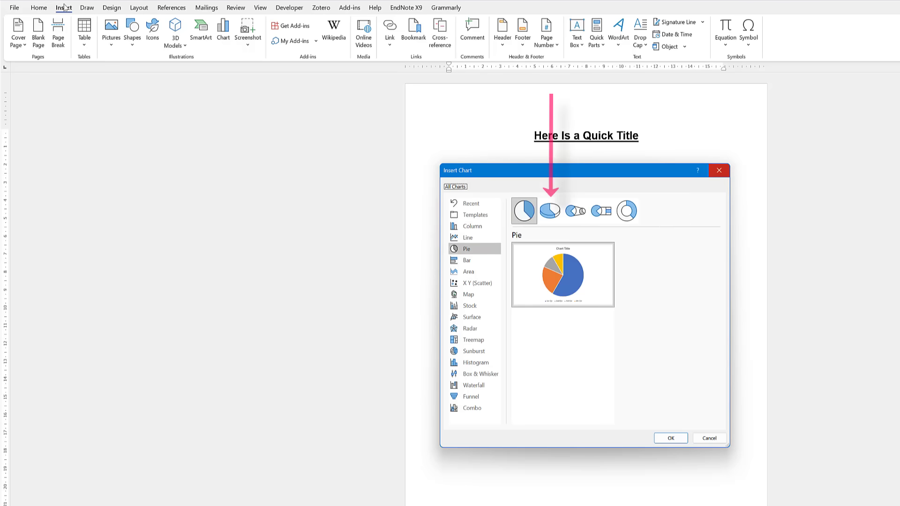
key(Right)
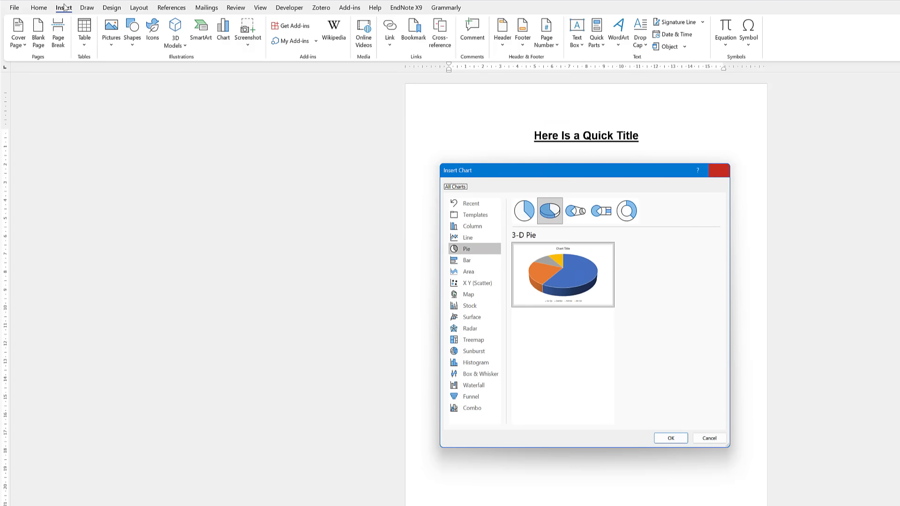
key(Return)
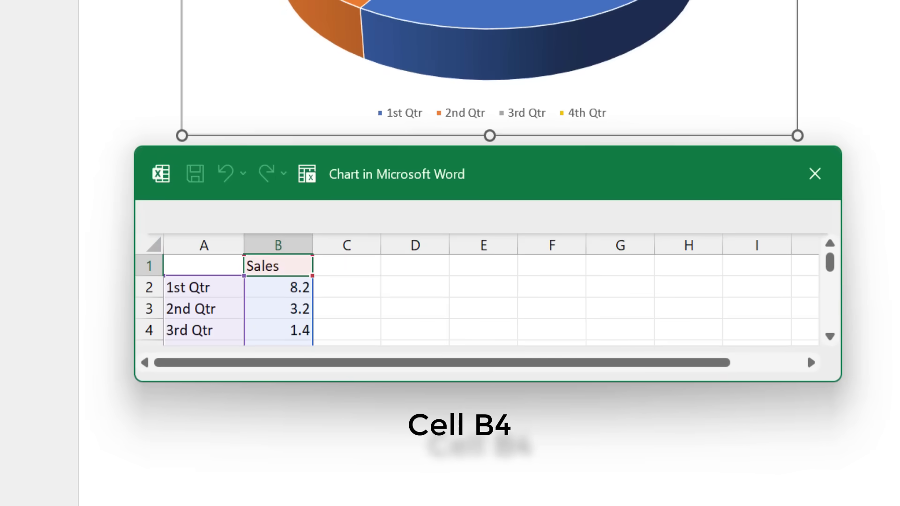
Step: Clear cell B4 in the chart data and enter 2.4 as the 3rd Qtr value
click(278, 329)
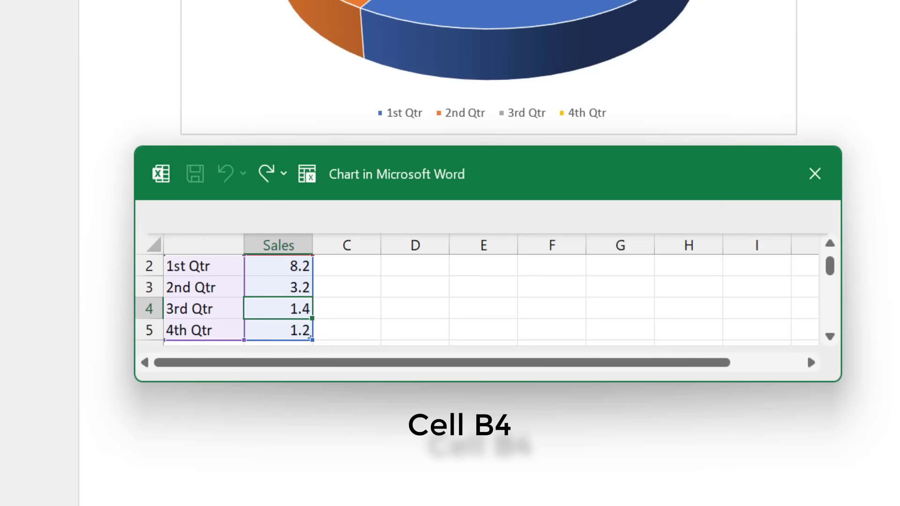
scroll(469, 300, down, 1)
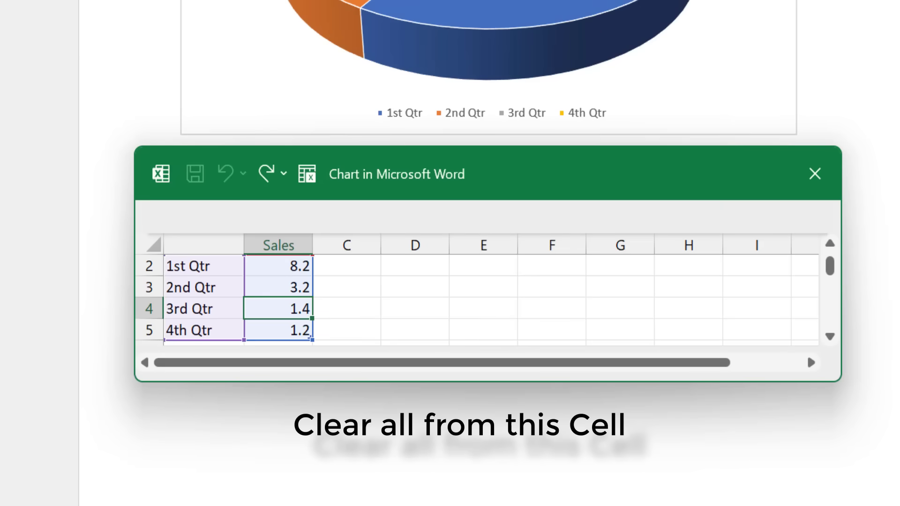
key(alt+e)
key(a)
key(a)
key(Return)
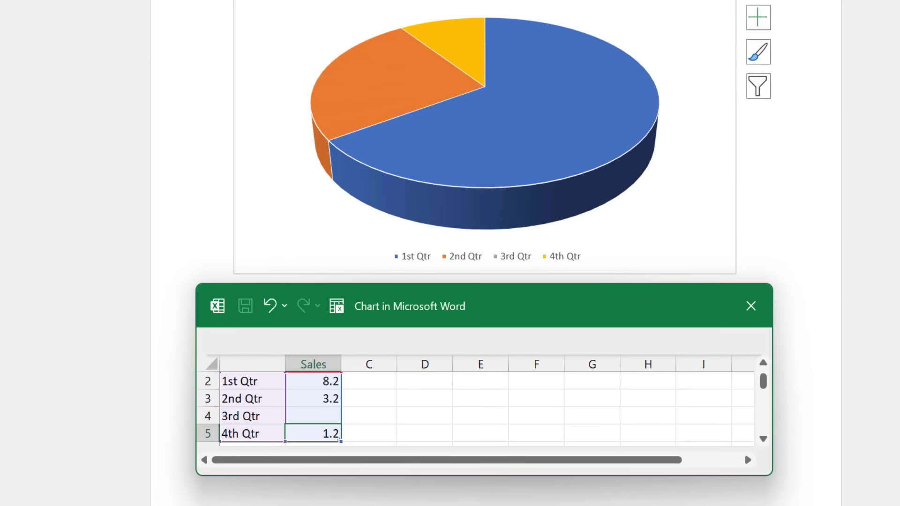
click(312, 416)
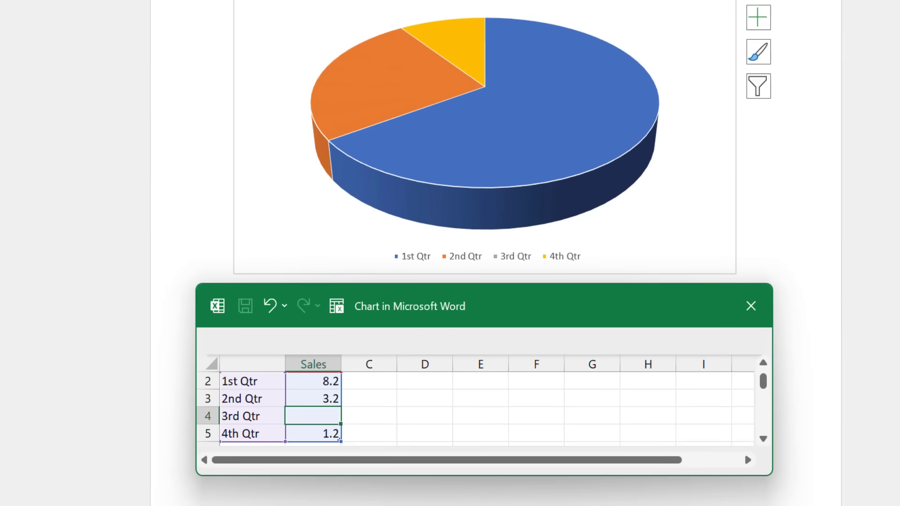
text(2.4)
key(ctrl+Return)
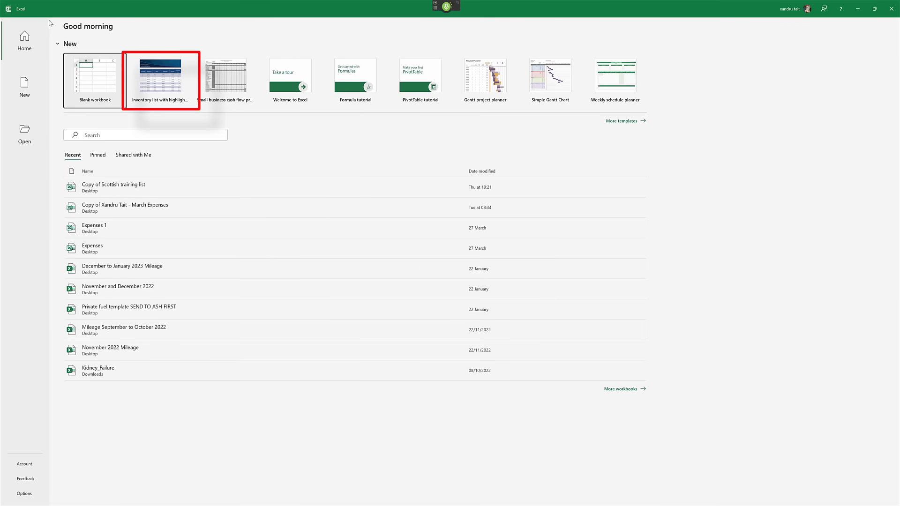
Step: Create a new workbook from the 'Inventory list with highlighting' template
key(Right)
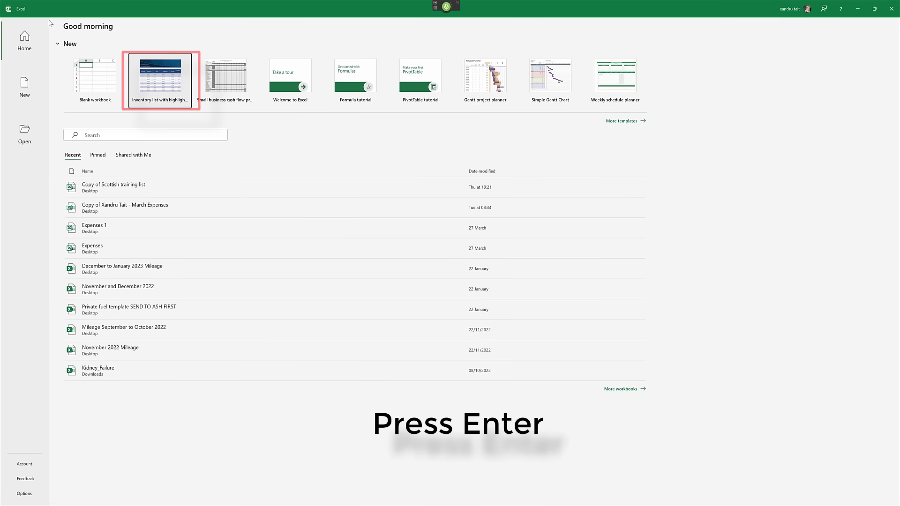
key(Return)
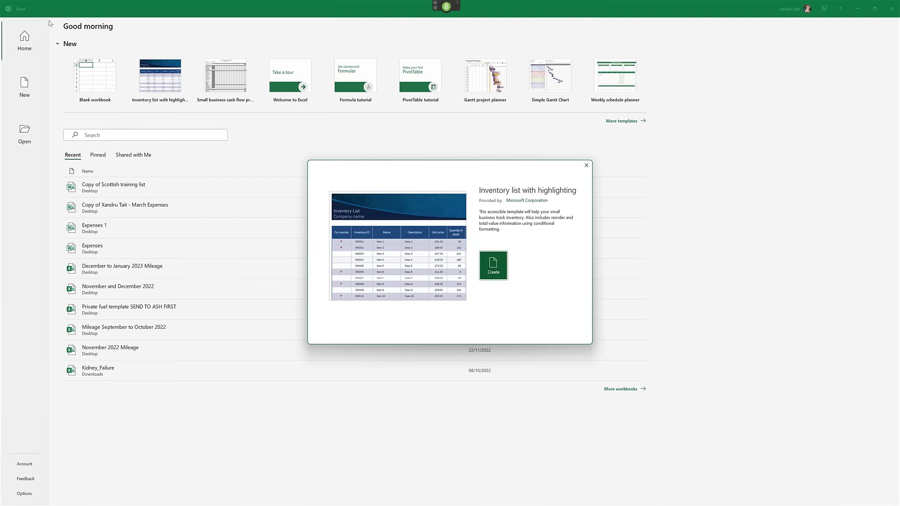
key(Return)
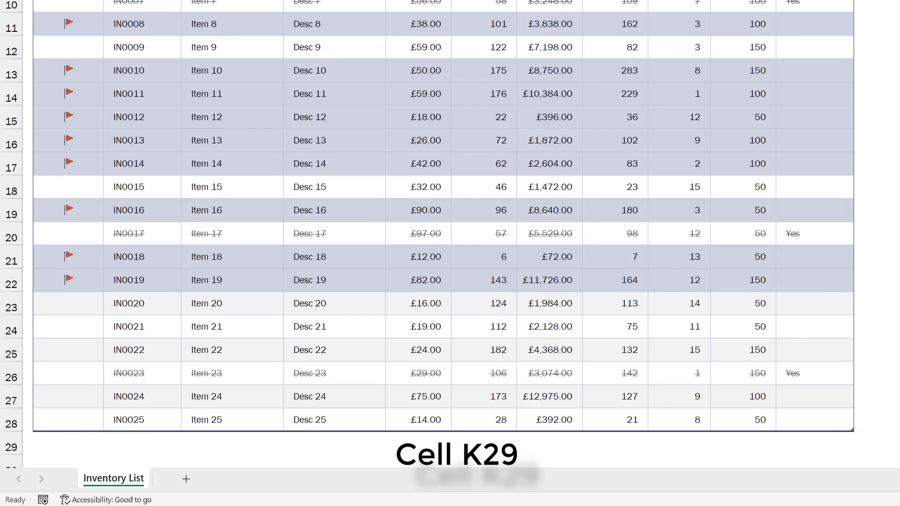
Step: AutoSum the Quantity in reorder column into cell K29, giving a total of 2250
click(743, 443)
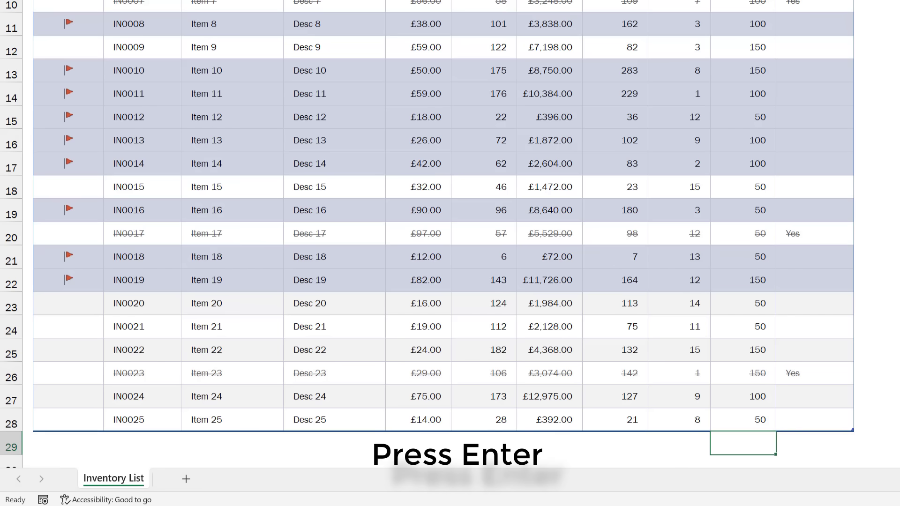
key(alt+equal)
key(Return)
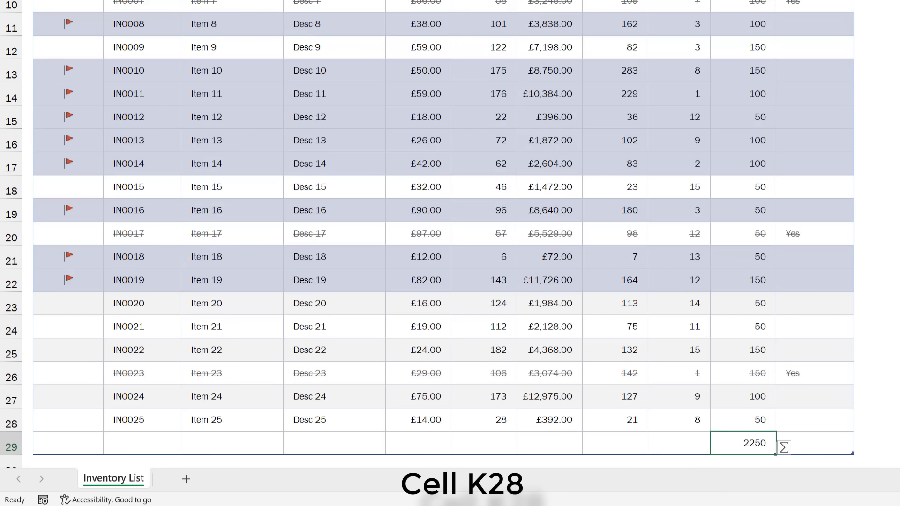
Step: Clear row 28 (Item 25) so the reorder quantity total drops to 2200
click(743, 420)
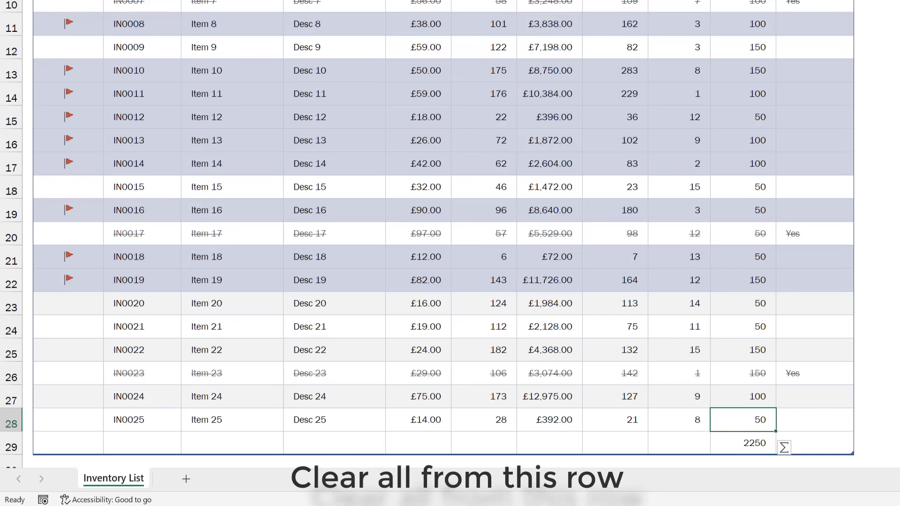
click(12, 423)
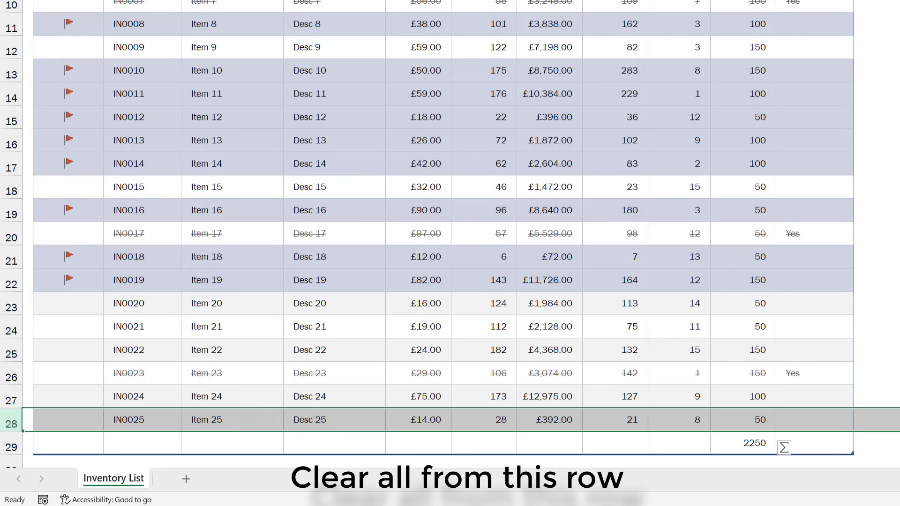
key(Delete)
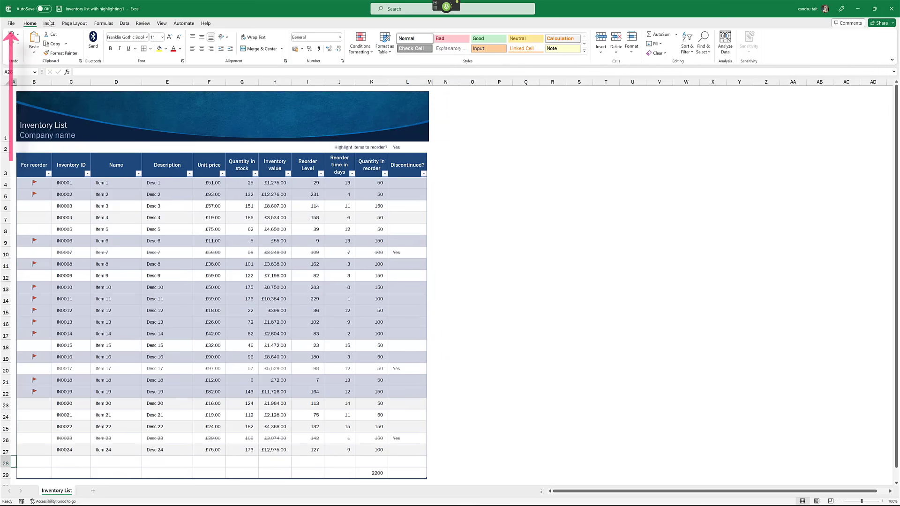
Step: Create a blank workbook and enter 742 in cell A1
key(alt+f)
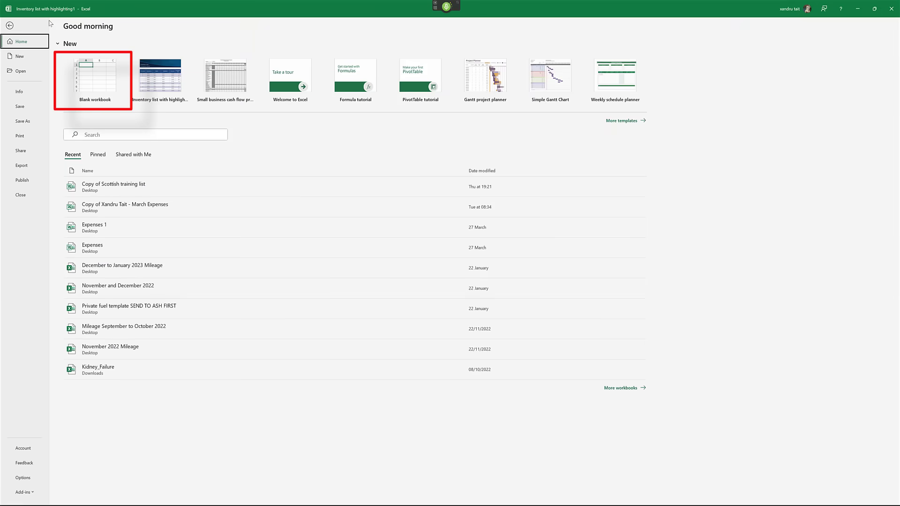
key(ctrl+n)
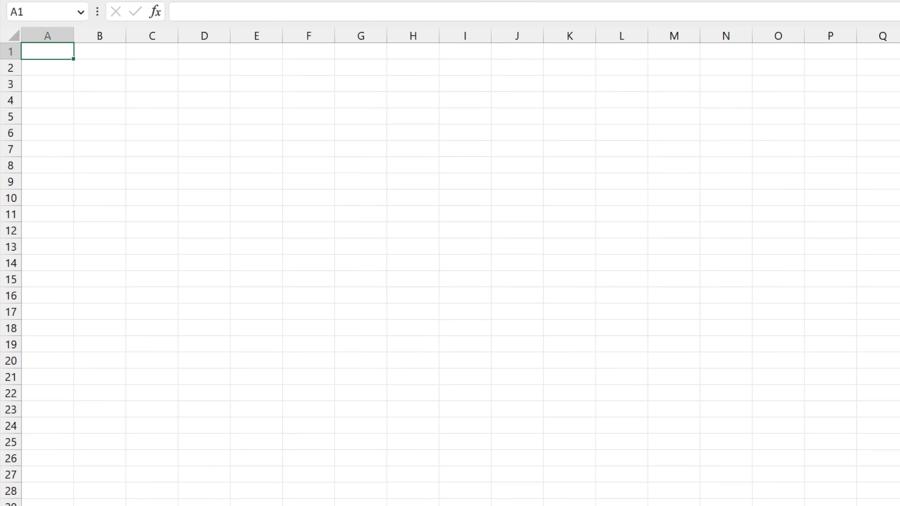
text(742)
key(Return)
key(Return)
key(Return)
key(Return)
key(Return)
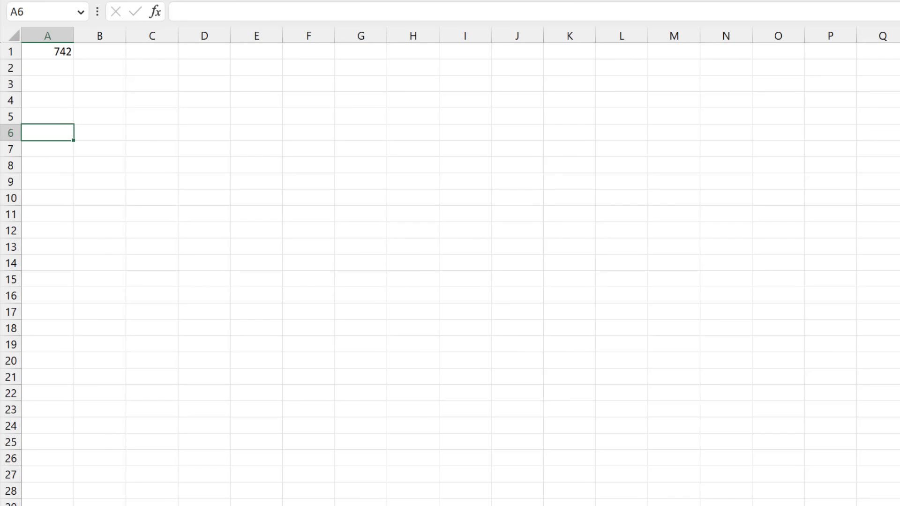
Step: Enter 25 in K6, 795 in K10 and 22 in N10
click(569, 133)
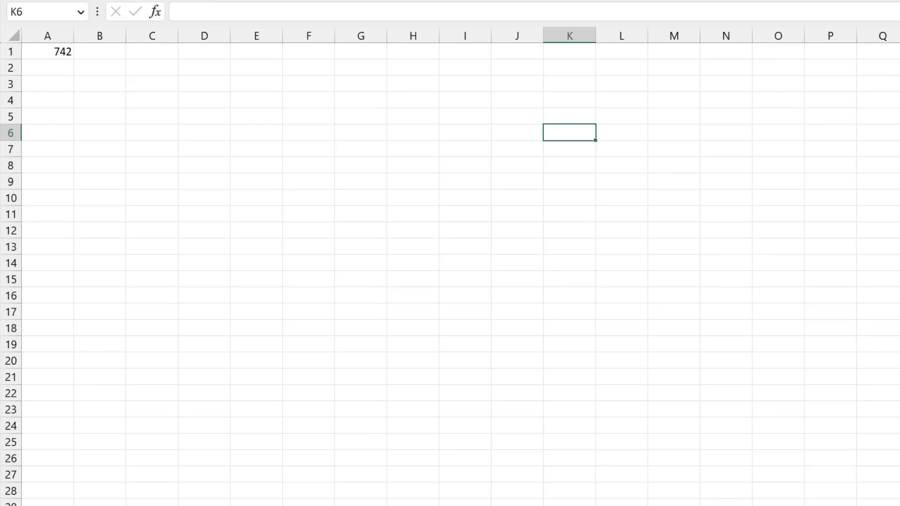
text(25)
key(Return)
key(Return)
key(Return)
key(Return)
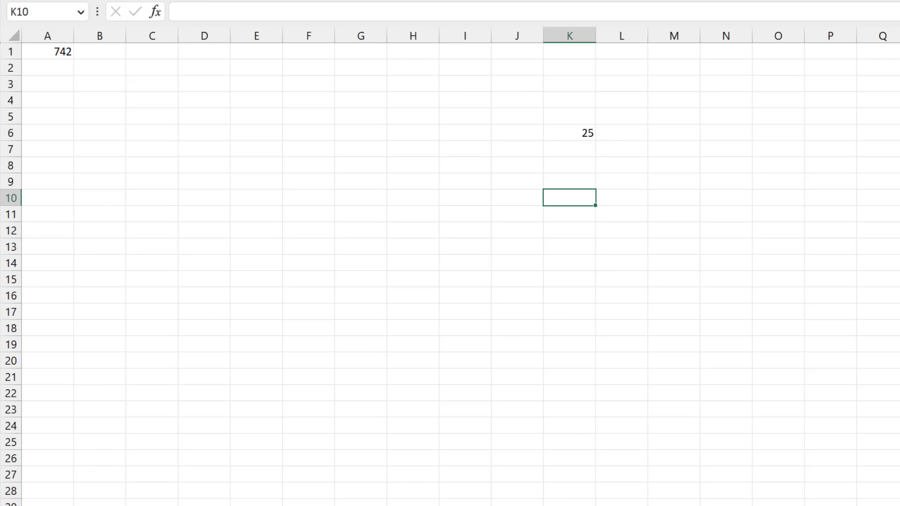
text(795)
key(Right)
key(Right)
key(Right)
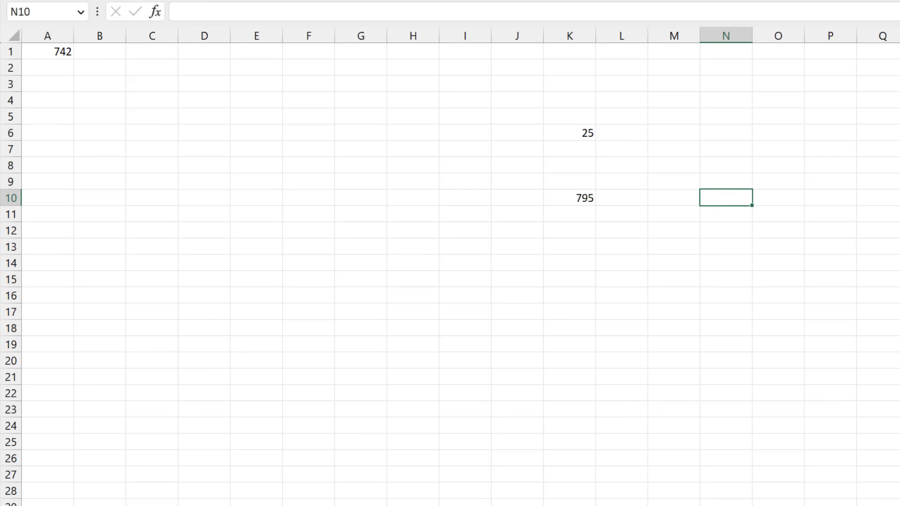
text(22)
click(99, 52)
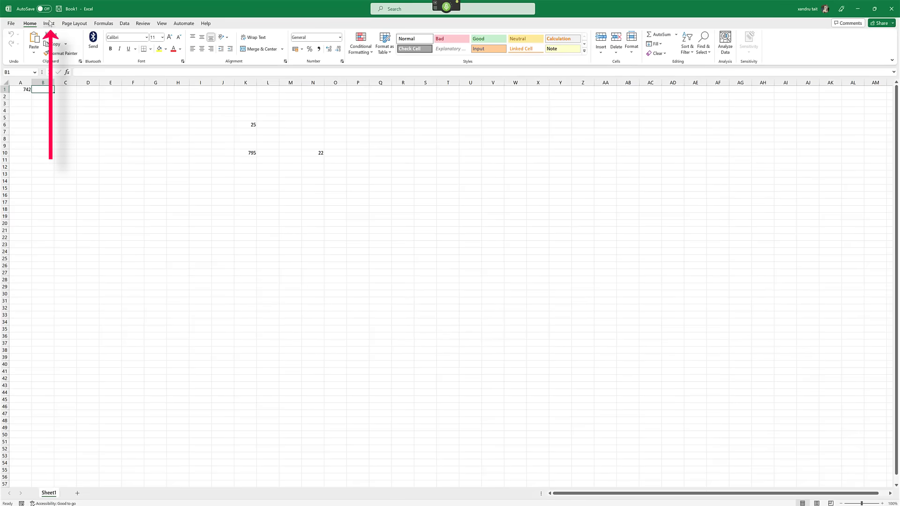
Step: Search the Stock 3D Models library for 'Animals'
click(49, 23)
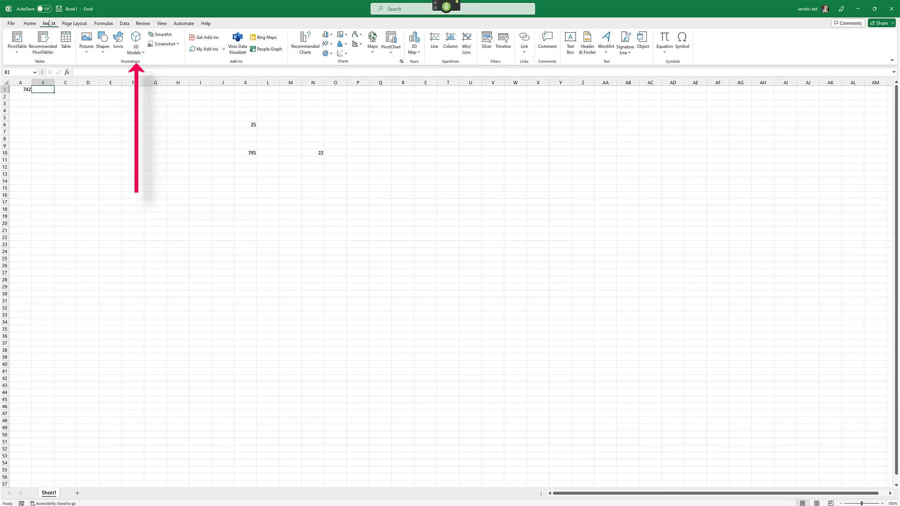
key(alt+n)
key(3)
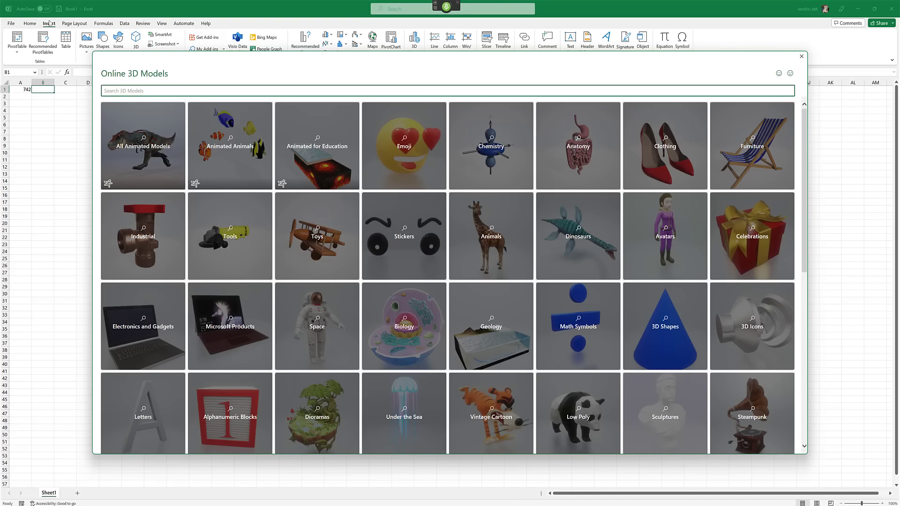
key(Tab)
text(Animals)
key(Return)
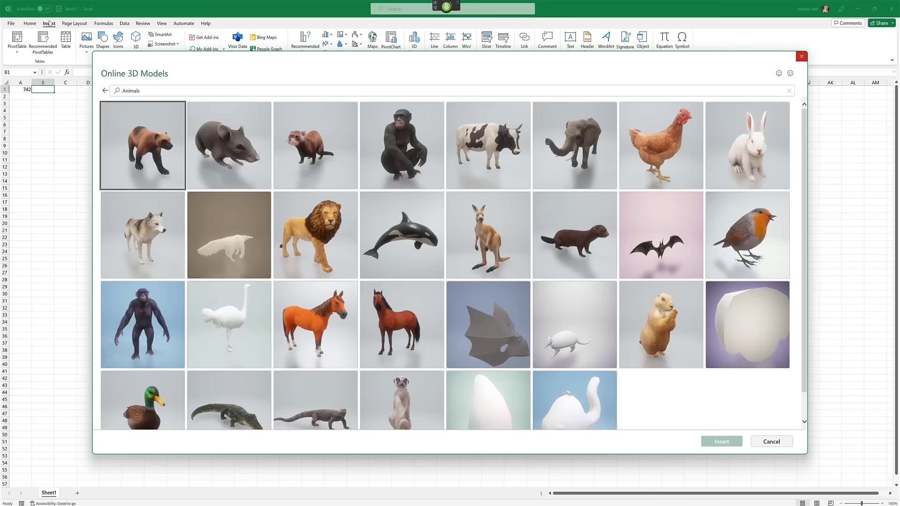
Step: Select the elephant model from the results and insert it onto the sheet
key(Right)
key(Right)
key(Right)
key(Right)
key(Right)
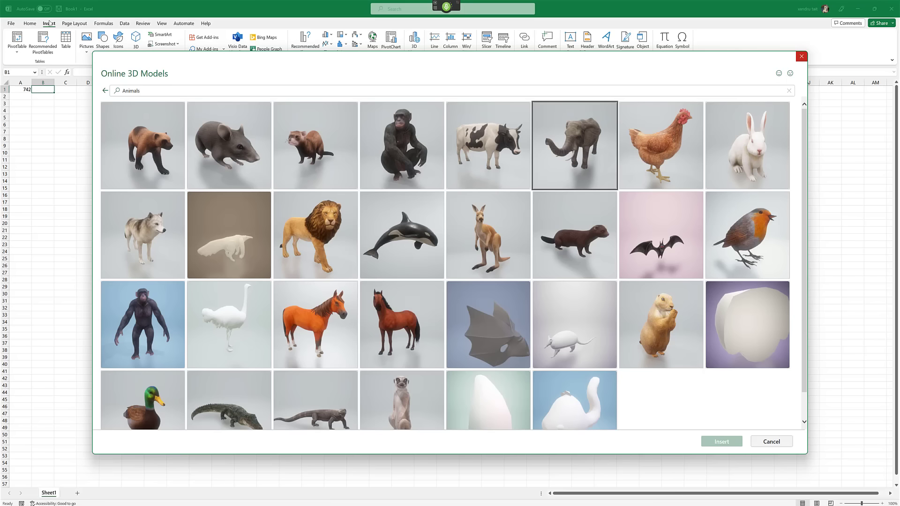
key(space)
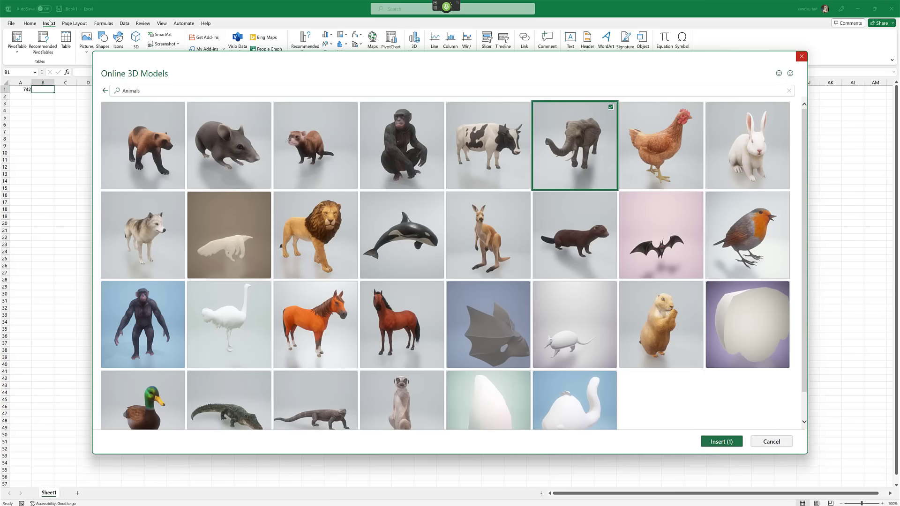
key(Down)
key(Down)
key(Down)
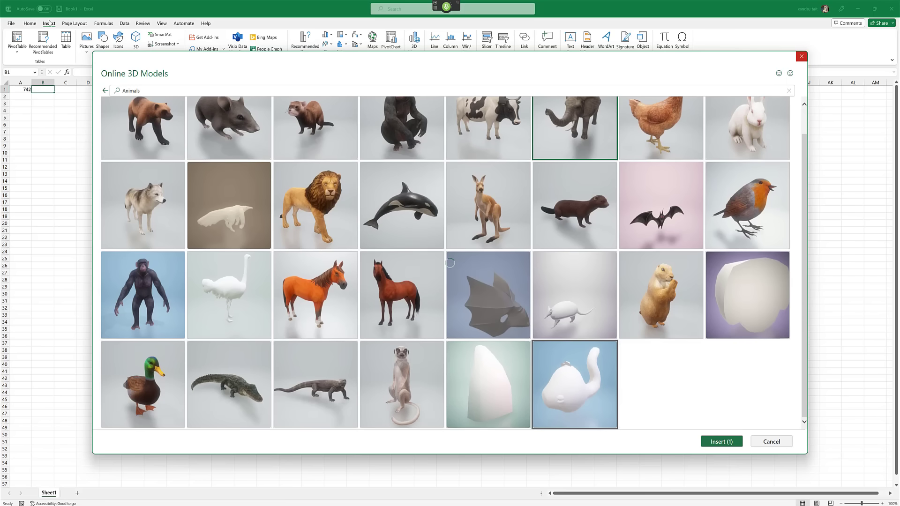
key(Tab)
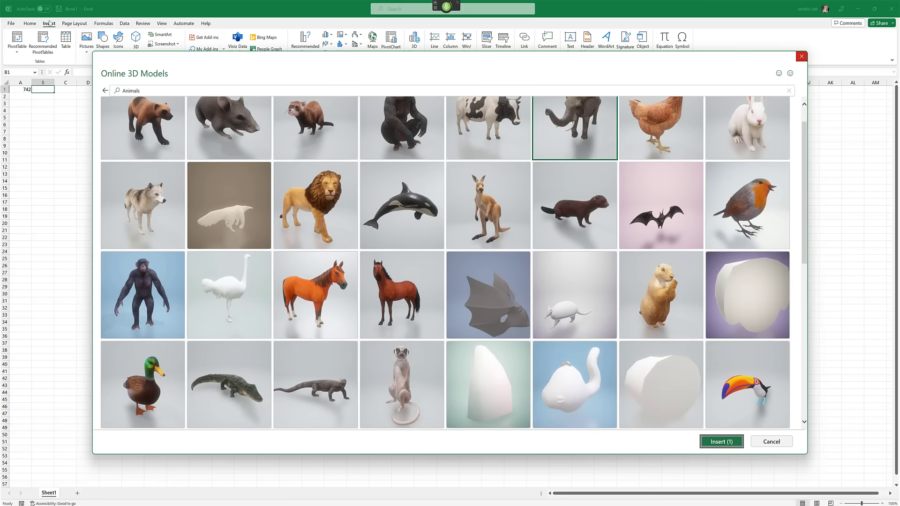
key(Return)
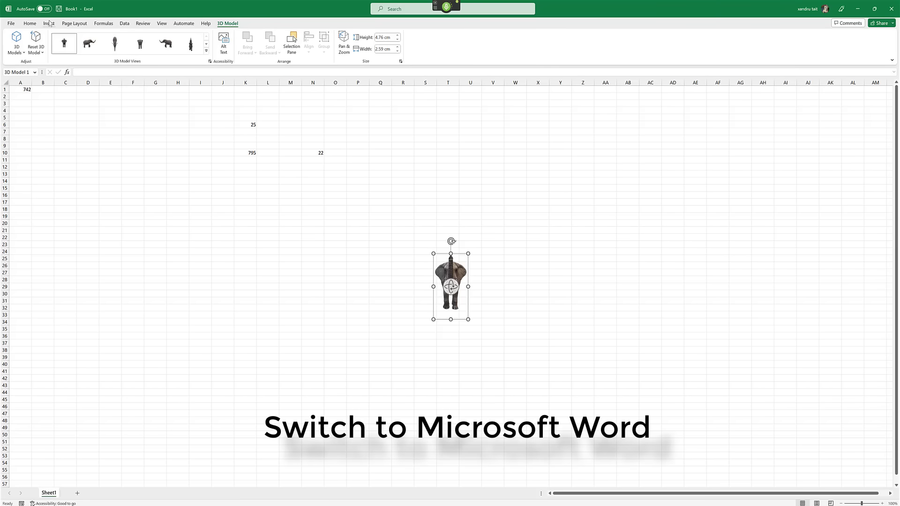
Step: Switch from Word to Excel, then to Outlook with its empty Inbox
key(alt+Tab)
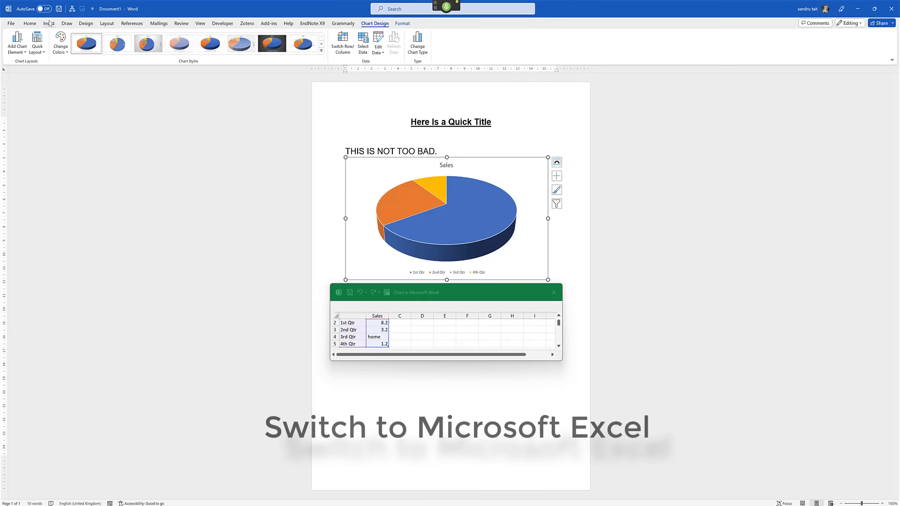
key(alt+Tab)
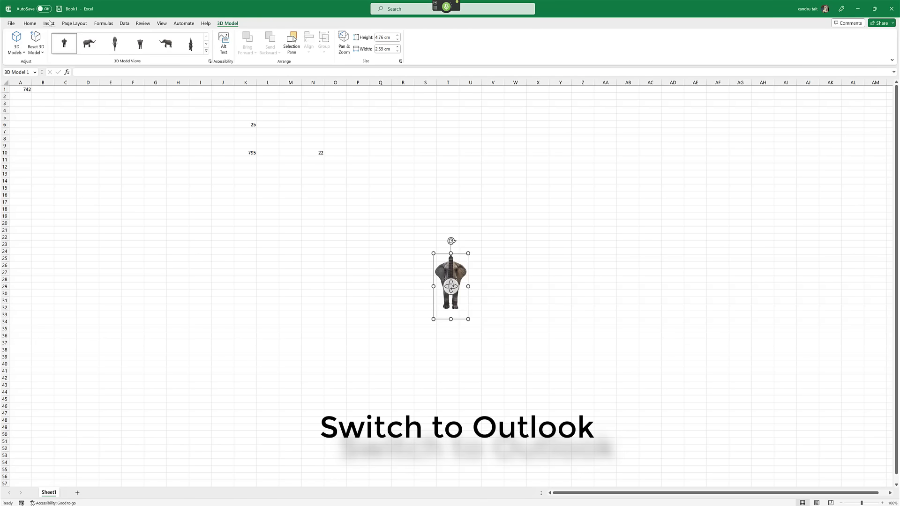
key(alt+Tab)
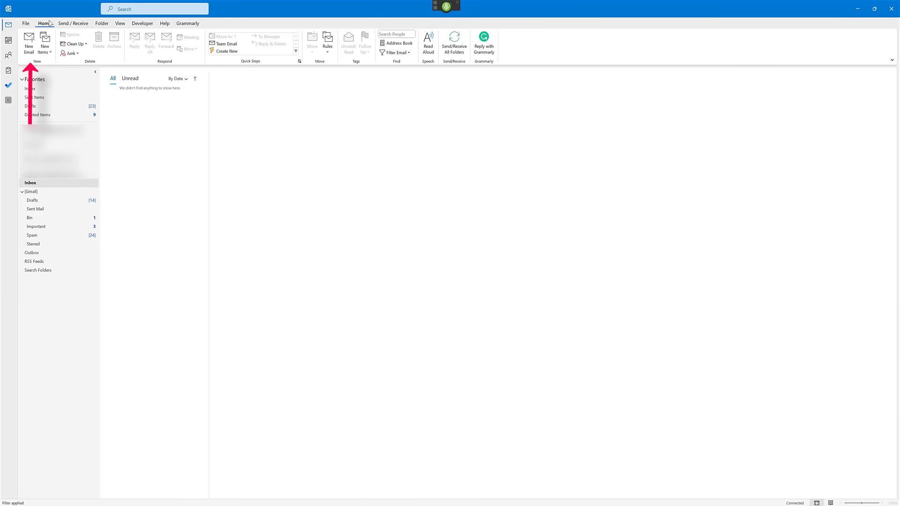
Step: Start a new email to the recipient with subject 'Here is a quick email'
key(ctrl+n)
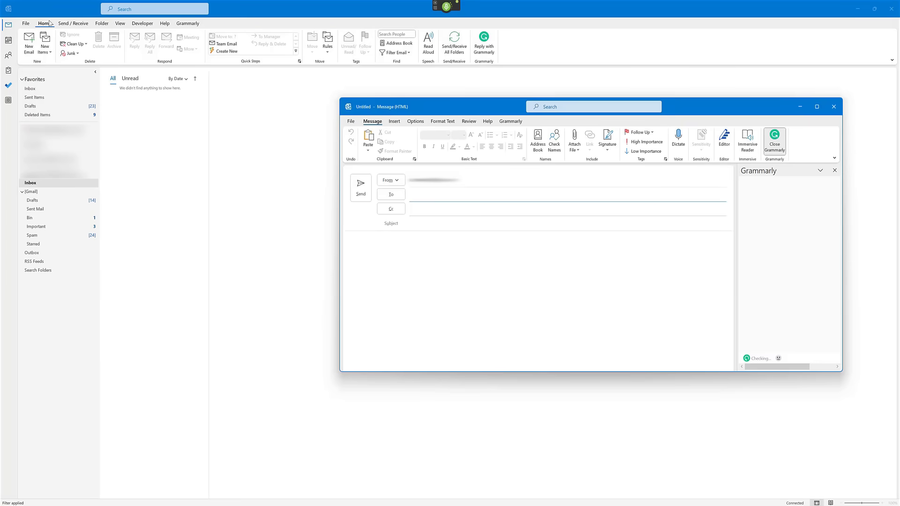
text(Mr Smith)
key(Tab)
key(Tab)
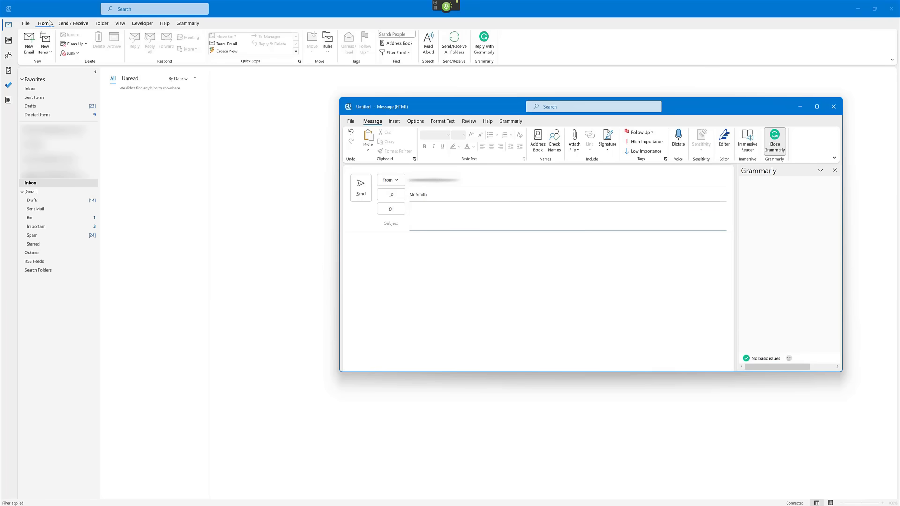
text(Here is a quick email)
Step: Write 'Dear Sir or Mdm', the meeting-confirmation line and a signed sign-off, then attempt sending and dismiss Check Names
key(Tab)
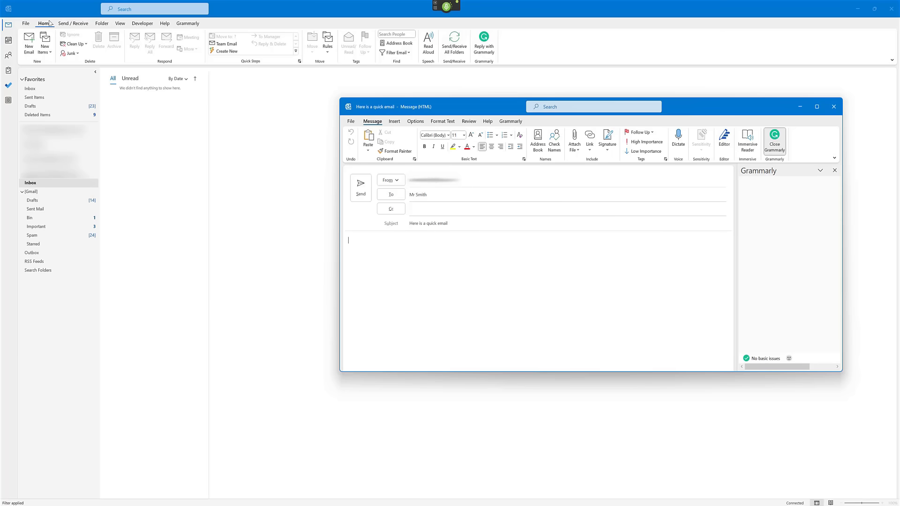
text(Dear Sir or Mdm)
key(Return)
key(Return)
text(Just a quick email to confirm our meeting tomorrow)
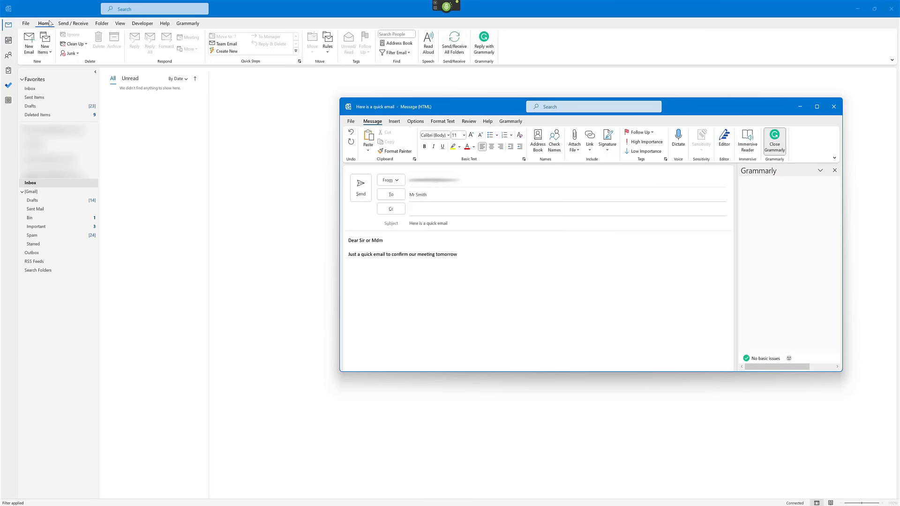
text(.)
key(Return)
text(Yours sincerely Mr Tate)
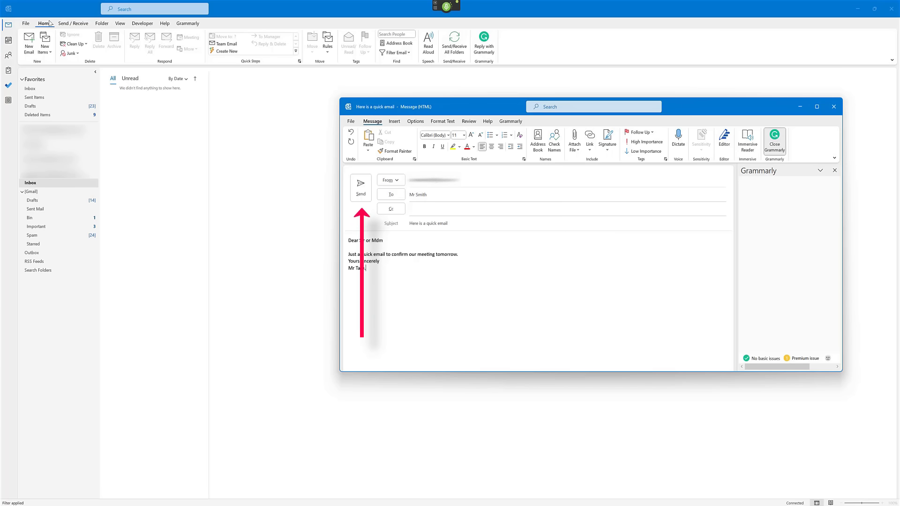
key(ctrl+Return)
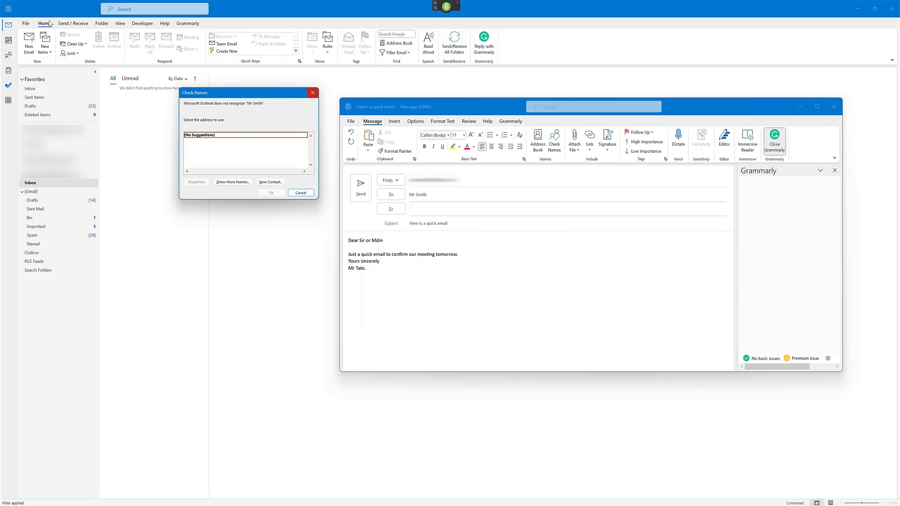
key(Escape)
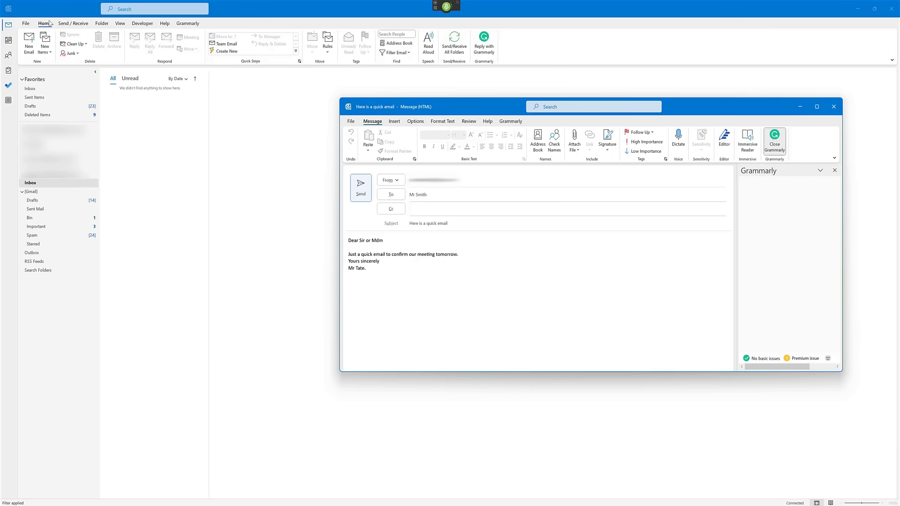